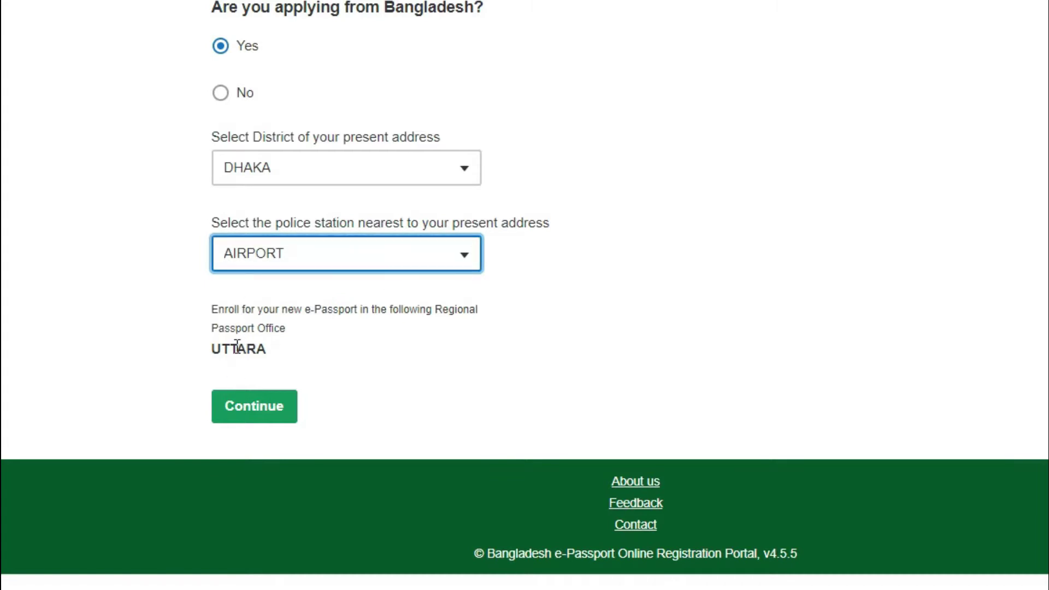
Advance past the email step and enter the account password in both Step 3 password fields.
left_click(268, 415)
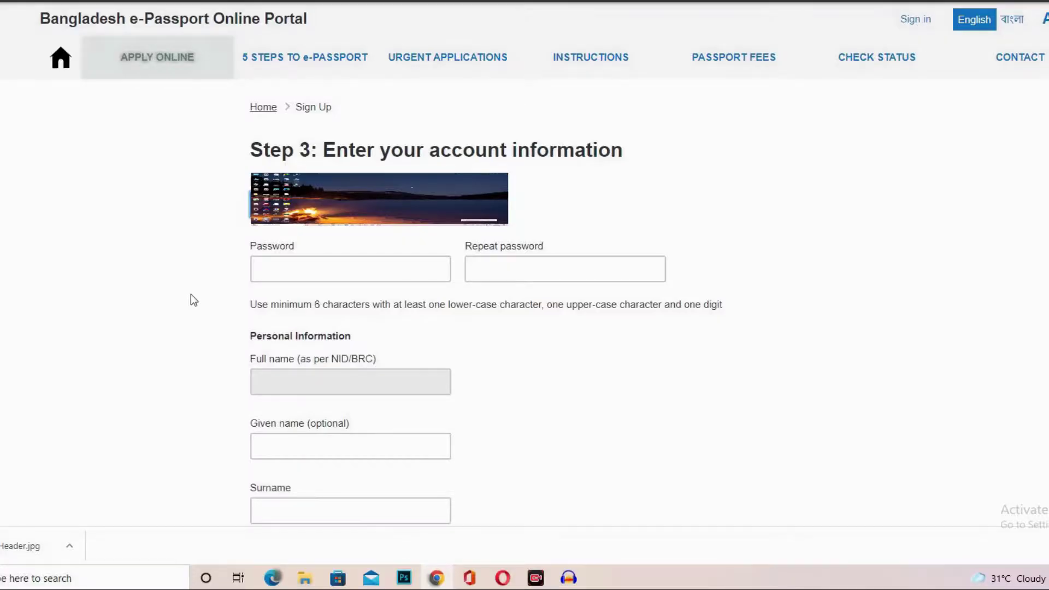
left_click(329, 279)
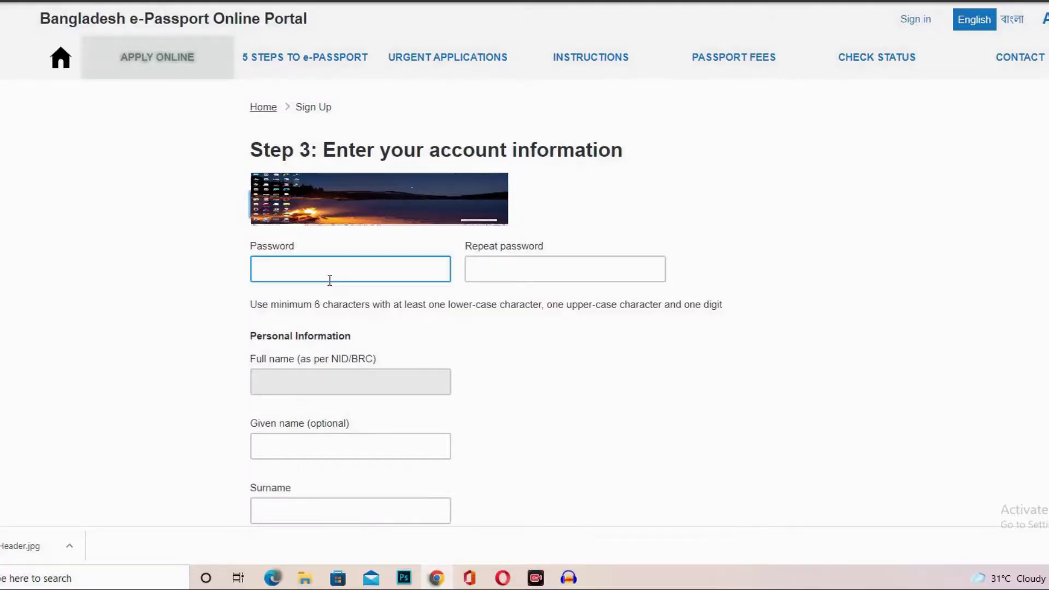
left_click(299, 271)
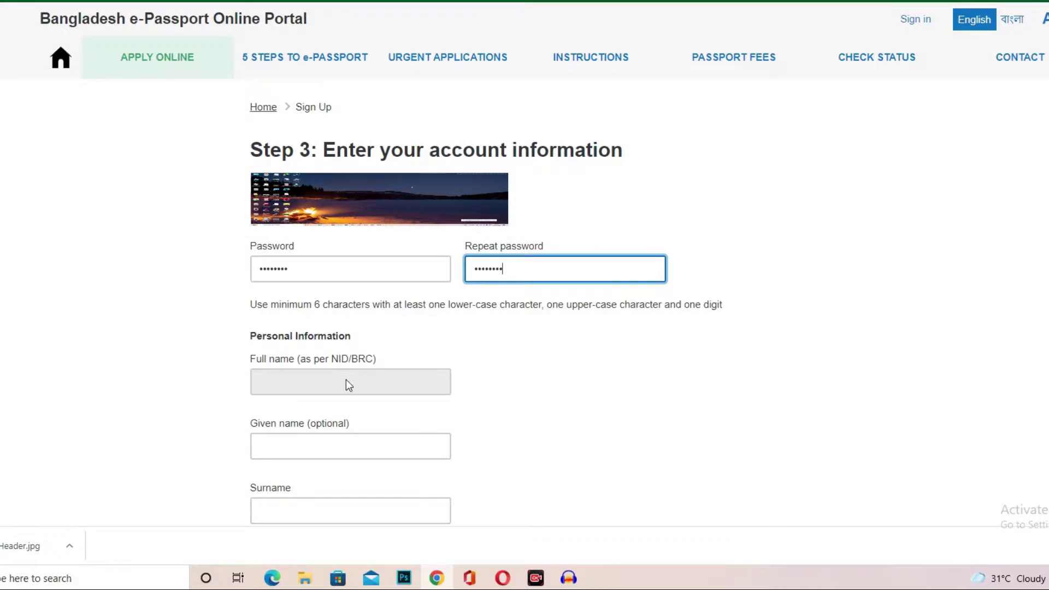
scroll(524, 381, "down", 4)
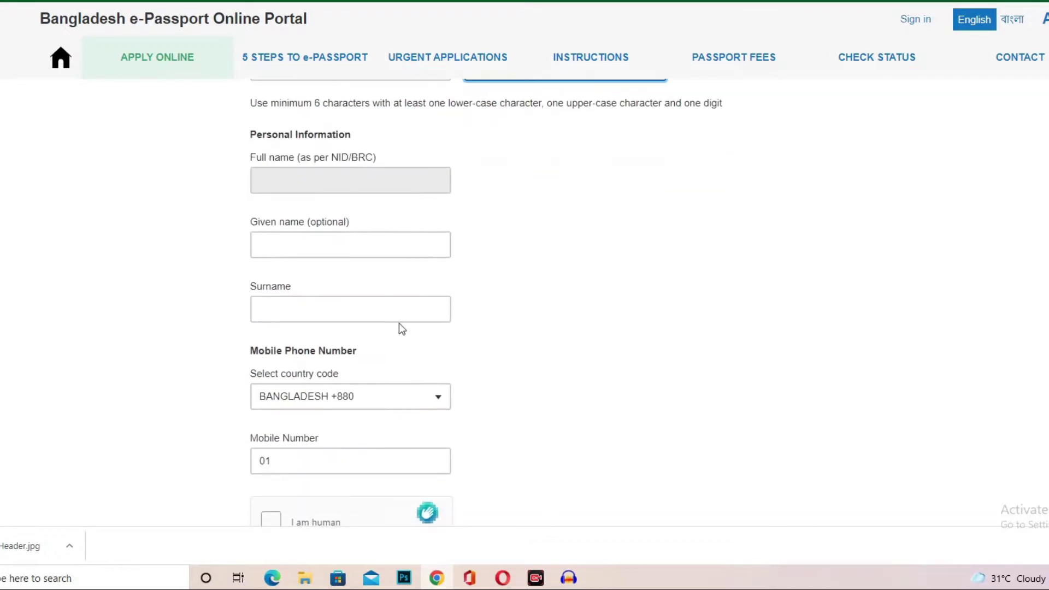
left_click(270, 248)
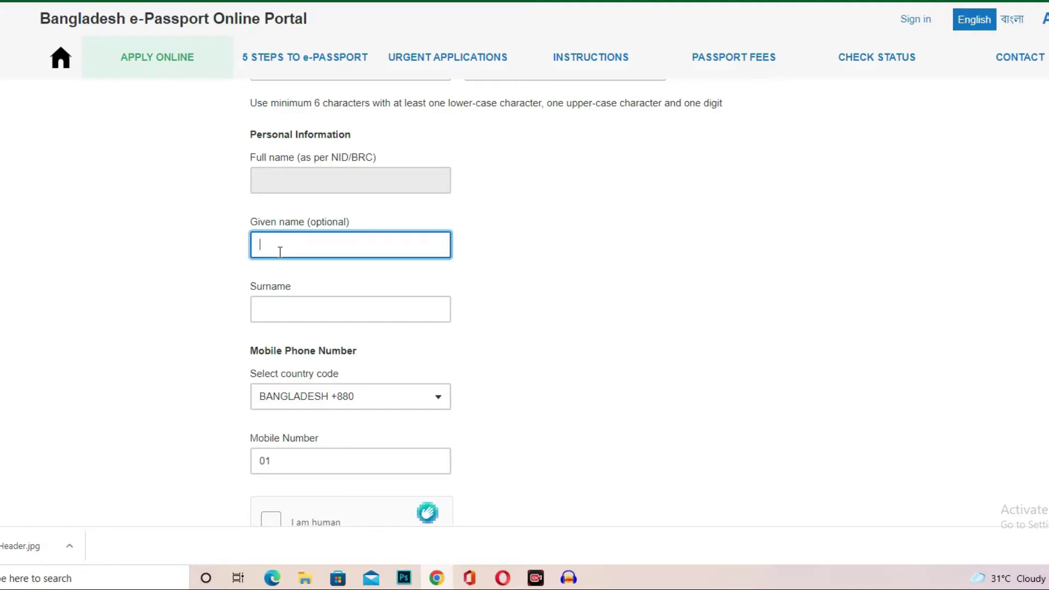
Enter the applicant's given name and surname in the registration form.
left_click(294, 314)
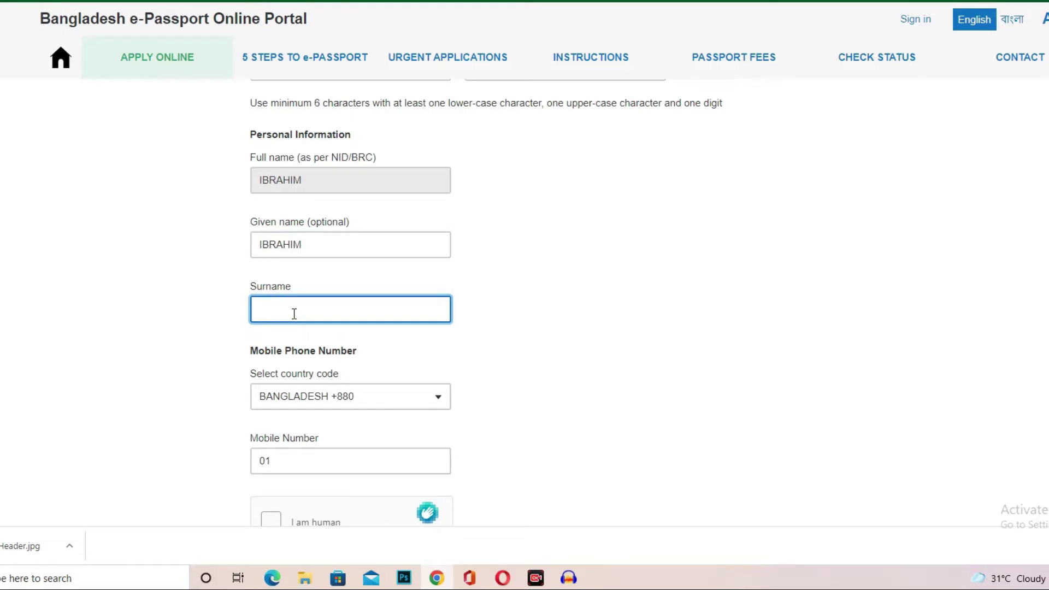
Keep country code BANGLADESH +880 and enter the applicant's mobile number after the 01 prefix.
scroll(415, 257, "down", 3)
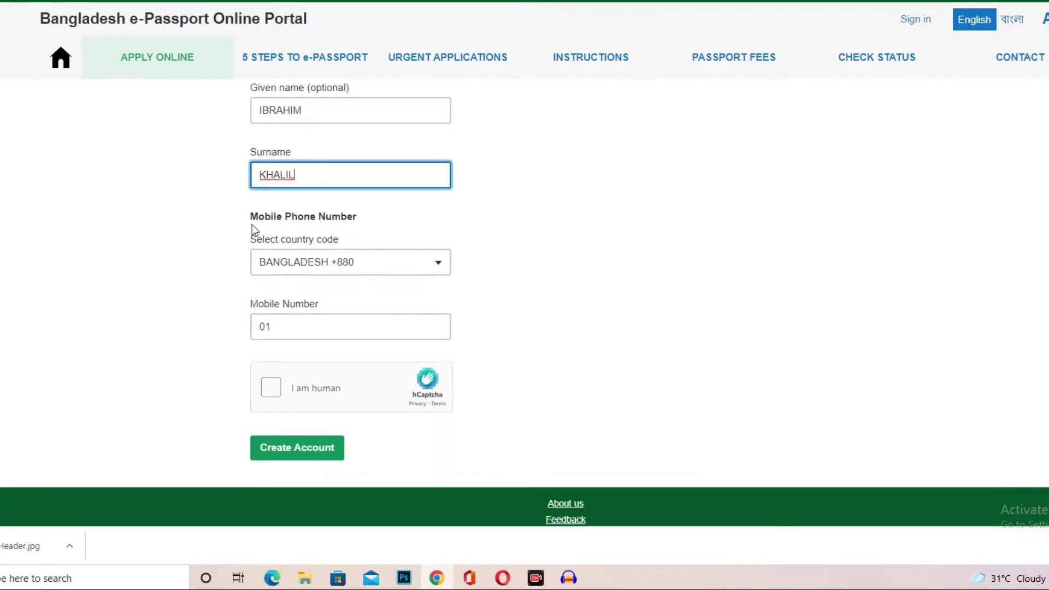
left_click(419, 257)
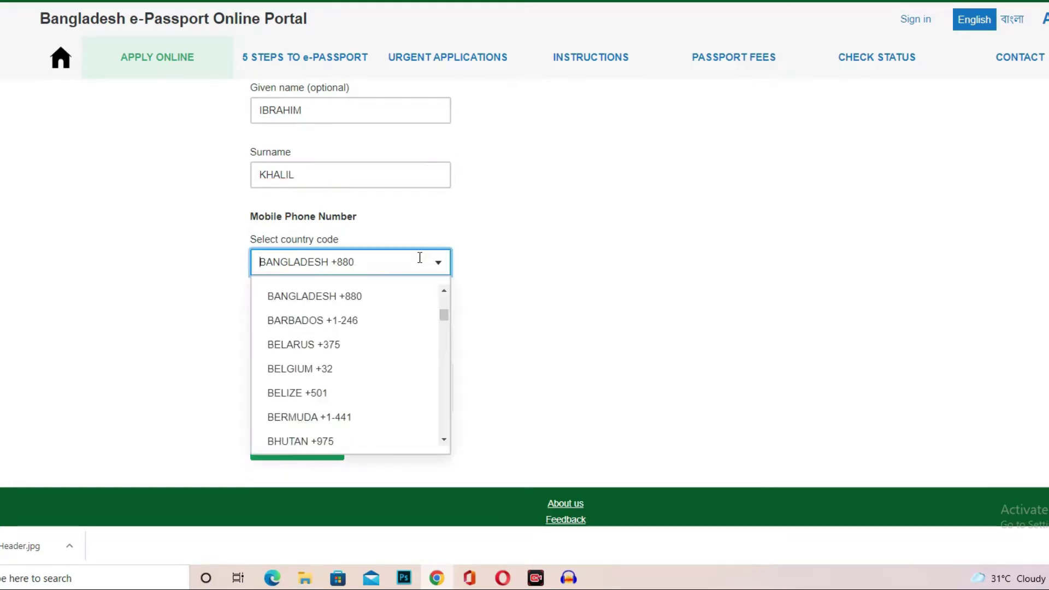
scroll(351, 381, "down", 4)
scroll(351, 377, "up", 5)
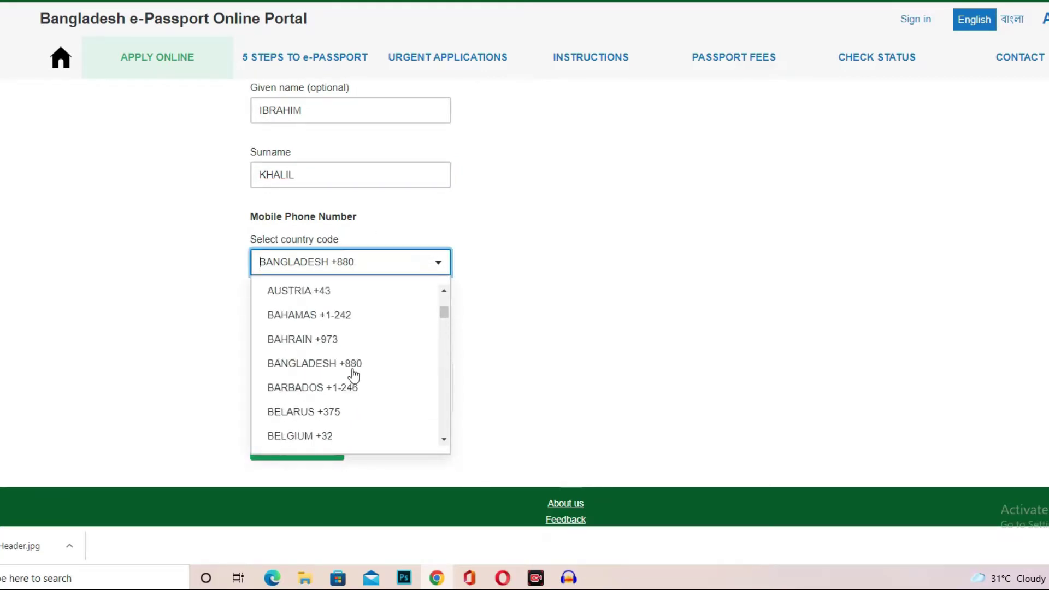
left_click(544, 313)
left_click(297, 327)
type("87448")
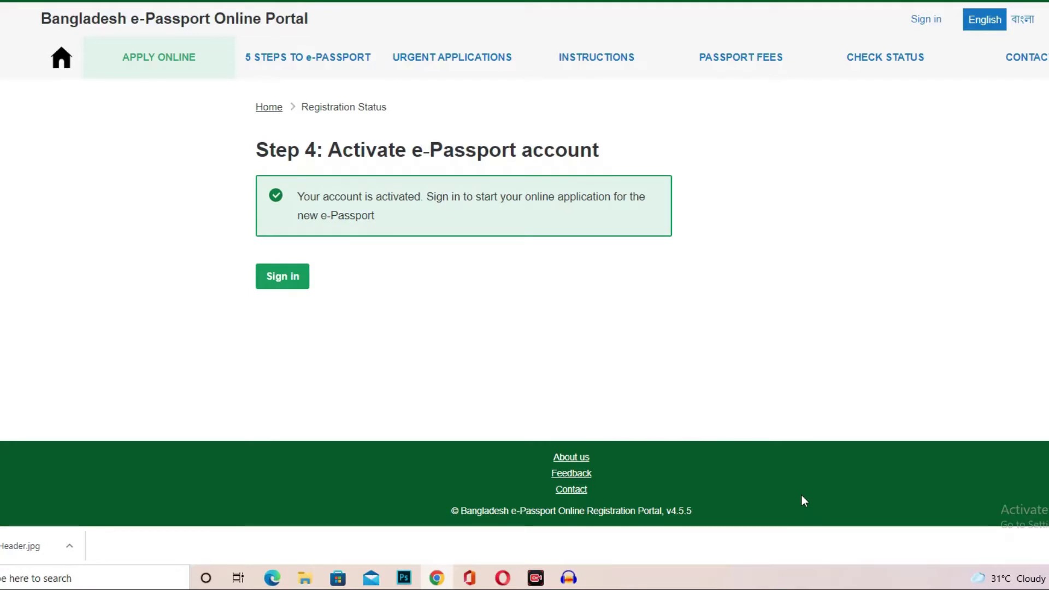
Sign in with the account email and password, passing the hCaptcha check.
left_click(286, 280)
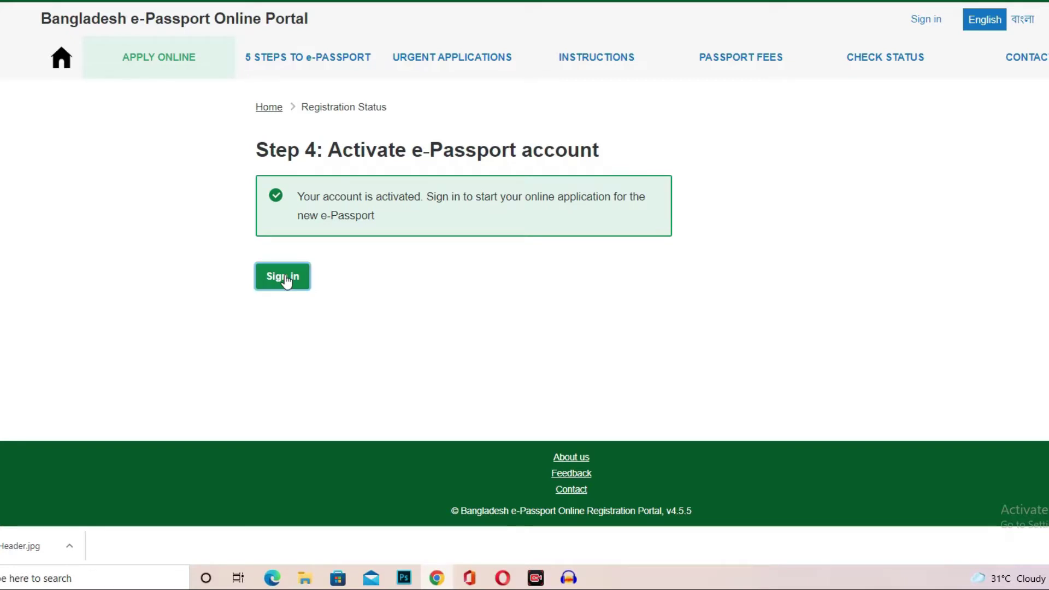
left_click(282, 271)
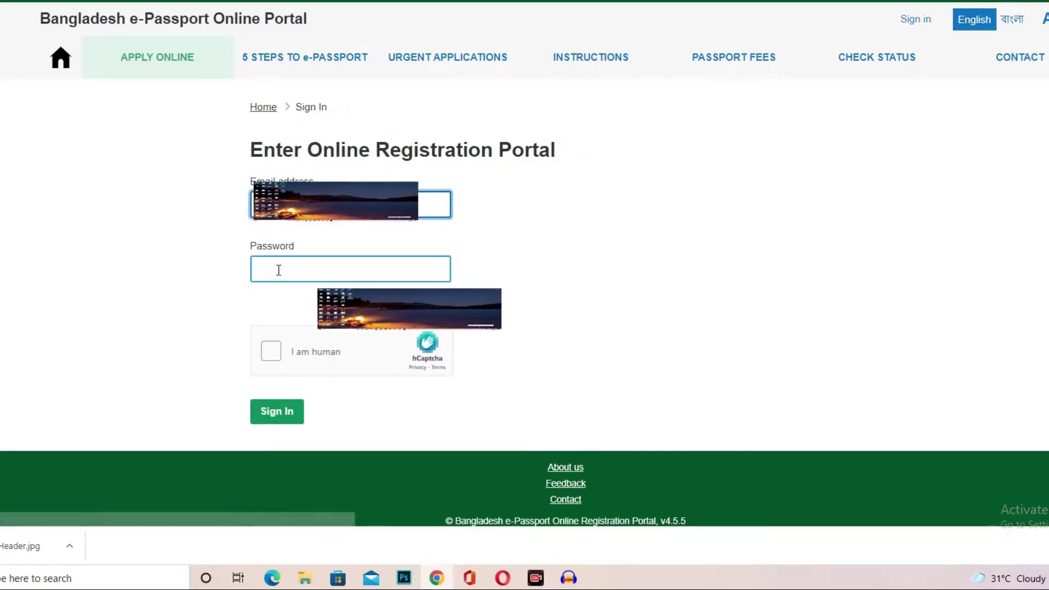
key("Escape")
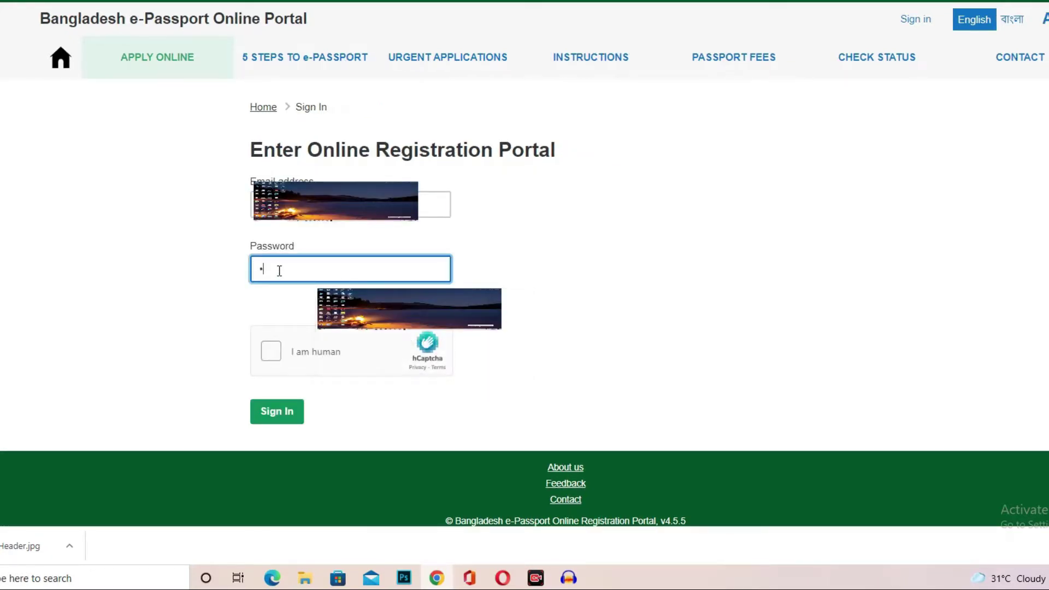
left_click(279, 271)
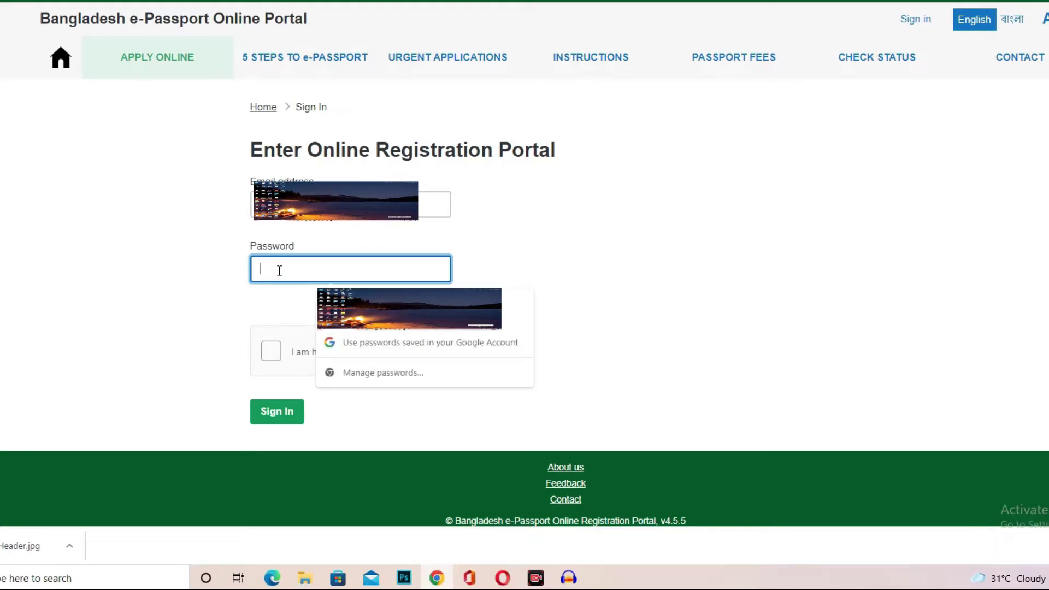
type("••••")
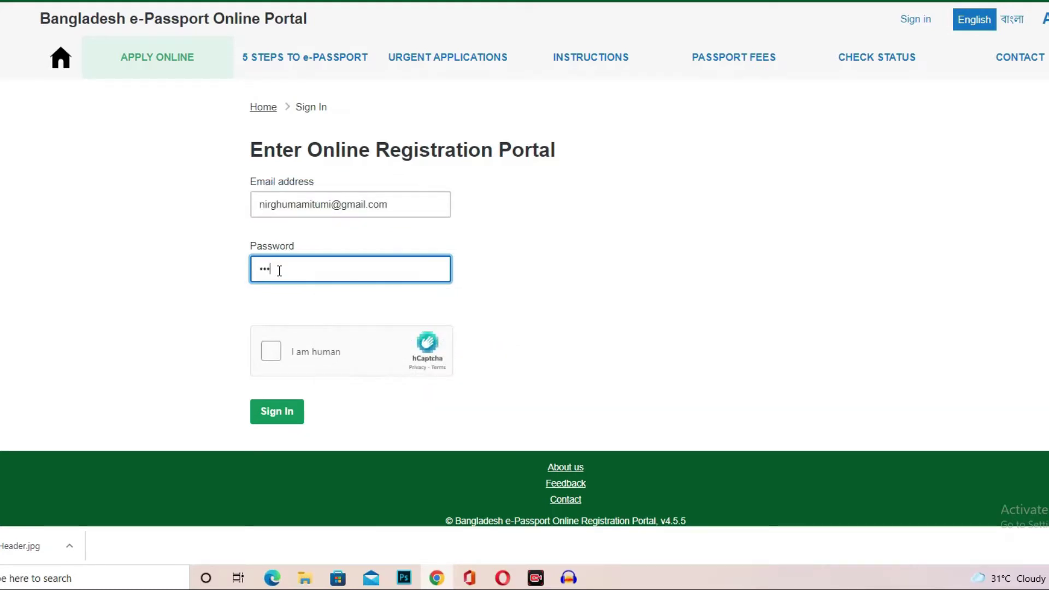
type("•••")
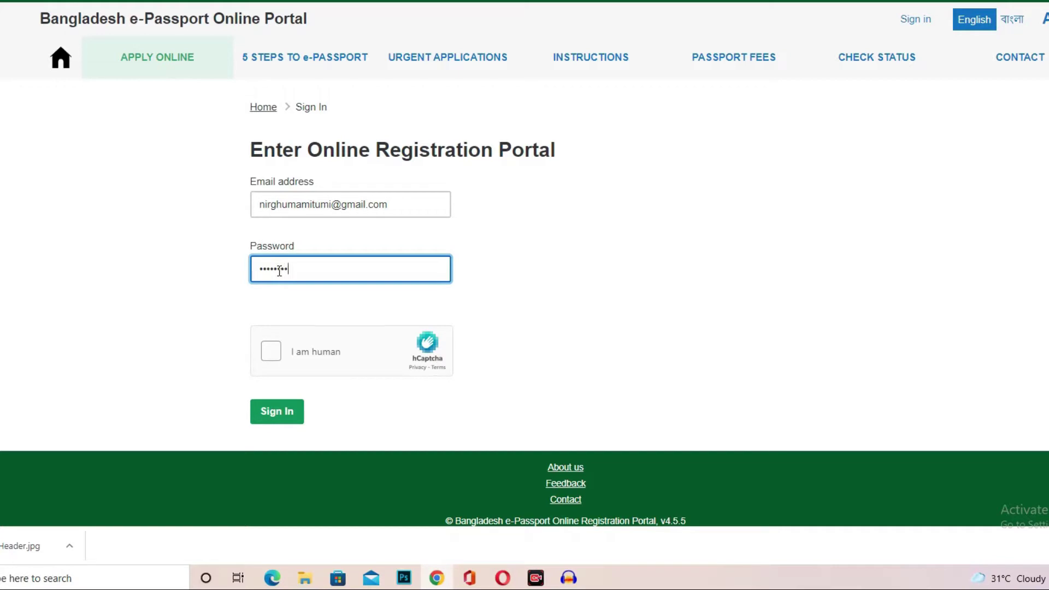
left_click(271, 350)
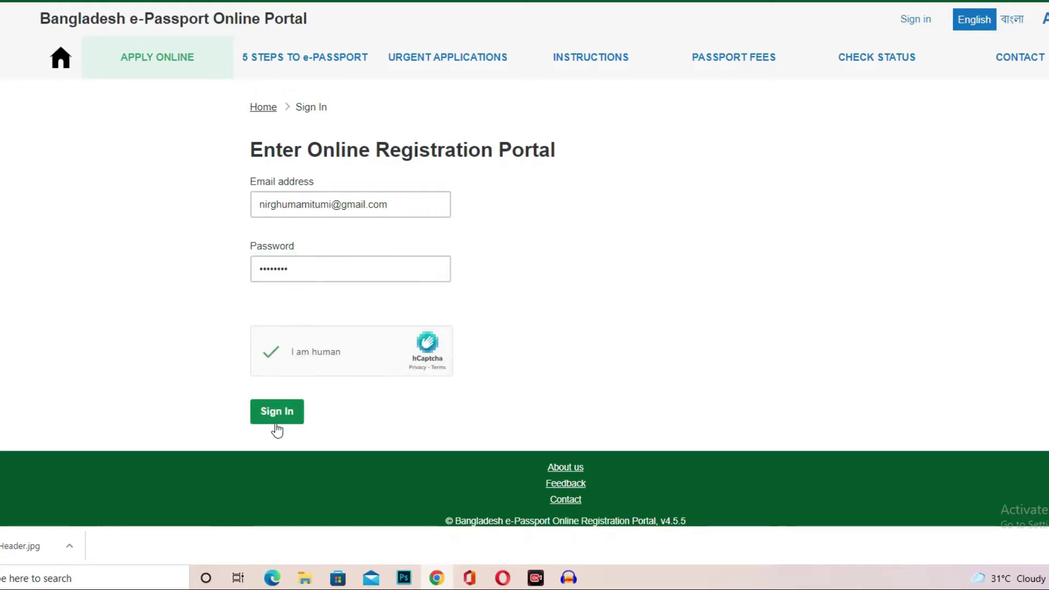
left_click(277, 414)
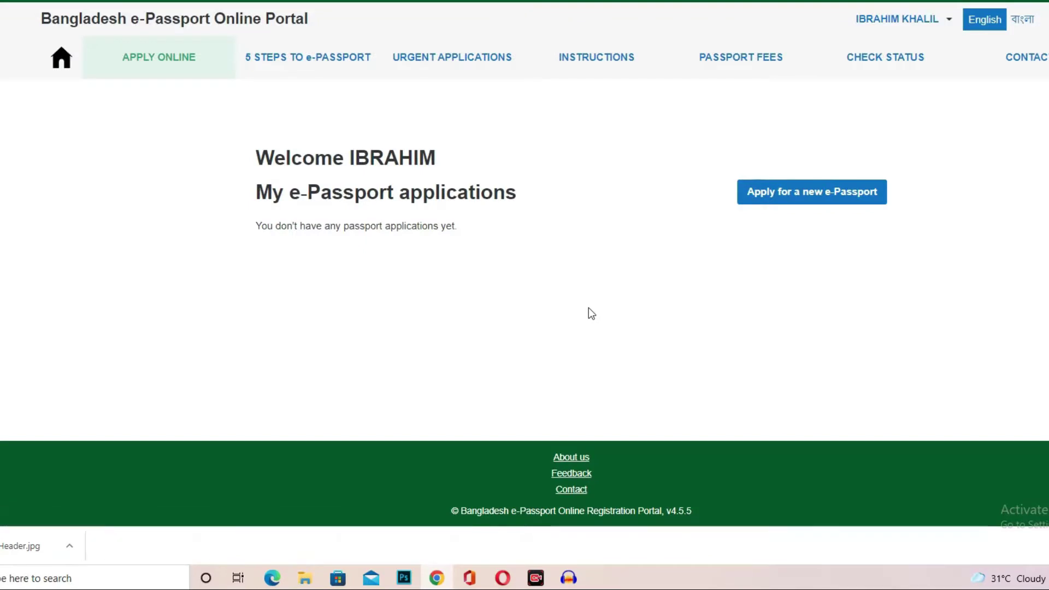
Start a new Ordinary Passport application and set the applicant's gender to MALE.
left_click(778, 196)
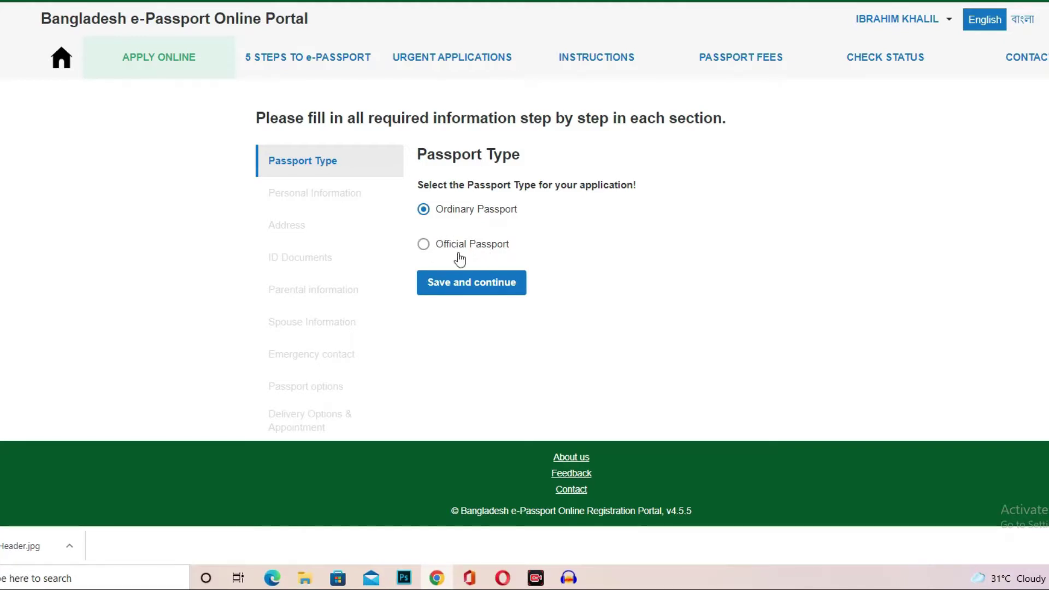
left_click(457, 288)
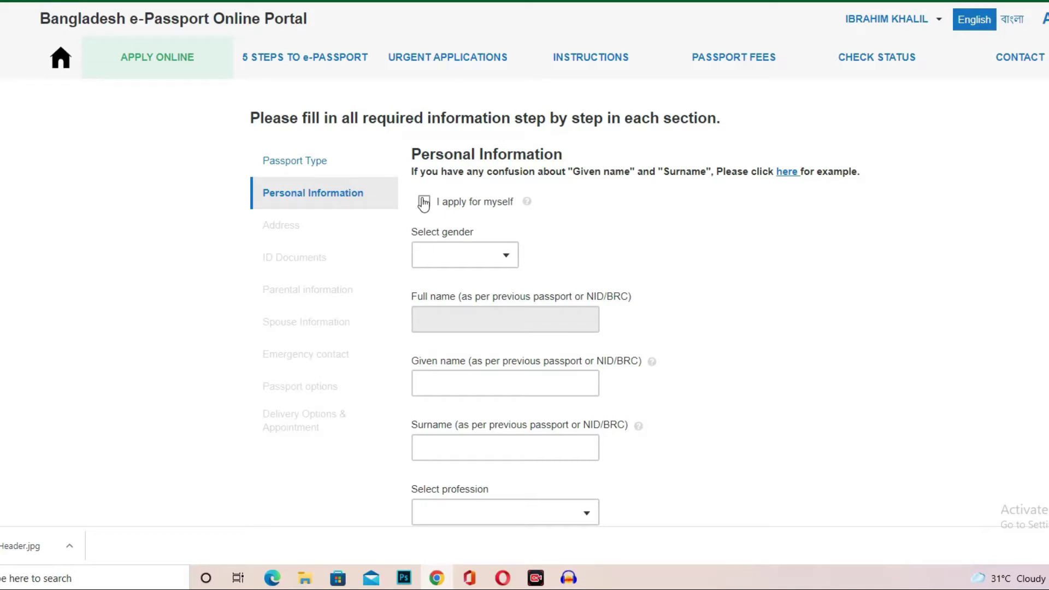
scroll(691, 208, "down", 1)
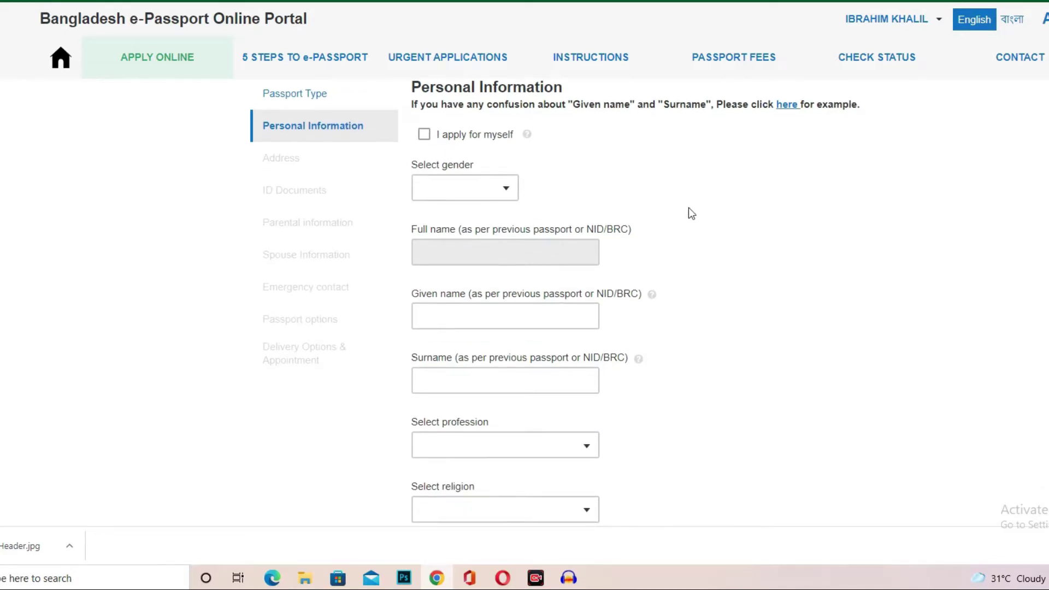
left_click(489, 194)
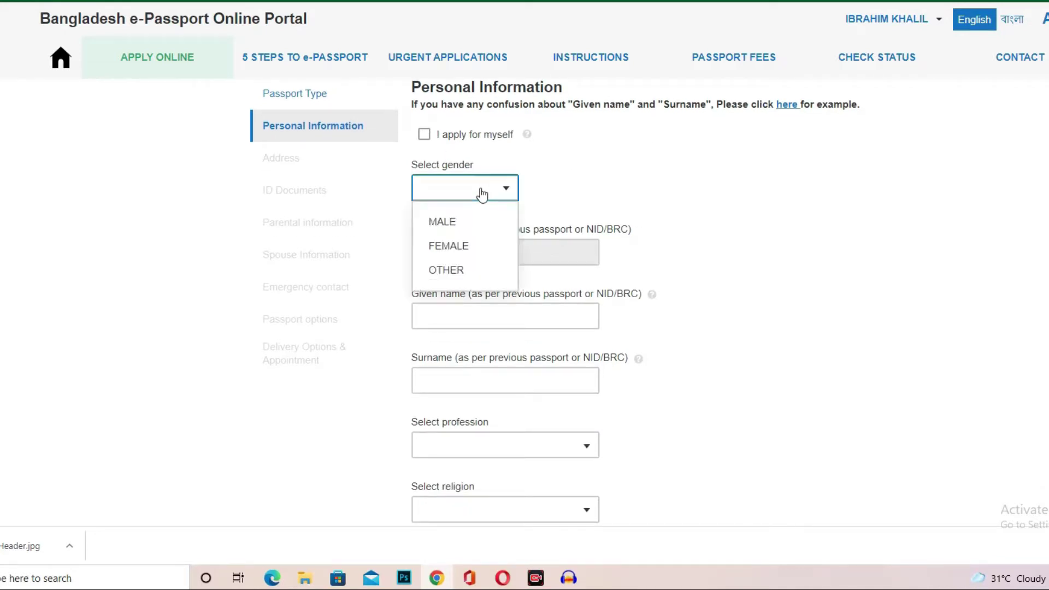
left_click(458, 225)
Fill in the applicant's given name and surname in Personal Information.
scroll(460, 173, "down", 2)
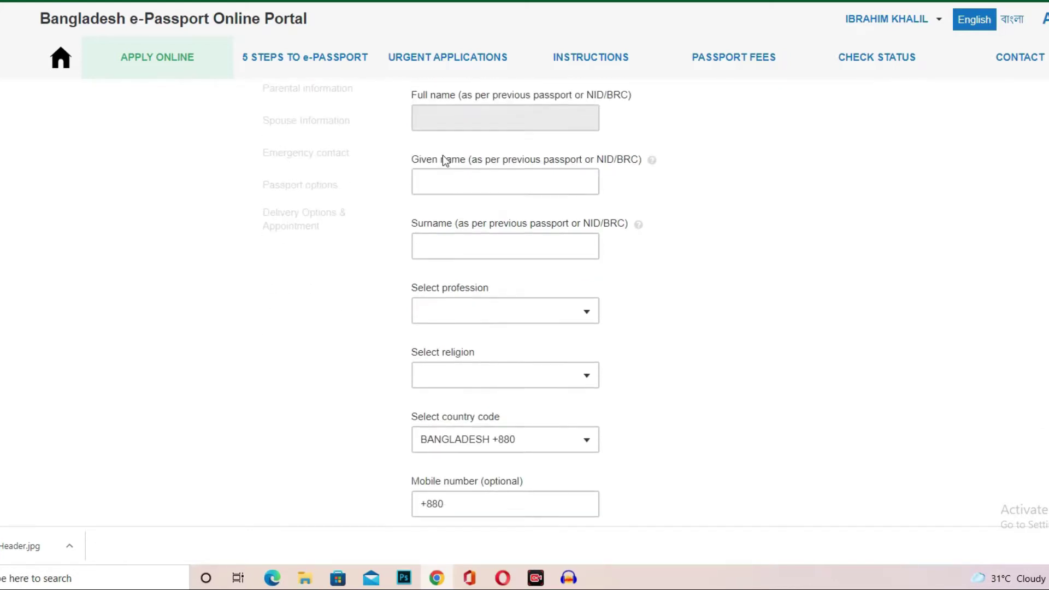
left_click(440, 181)
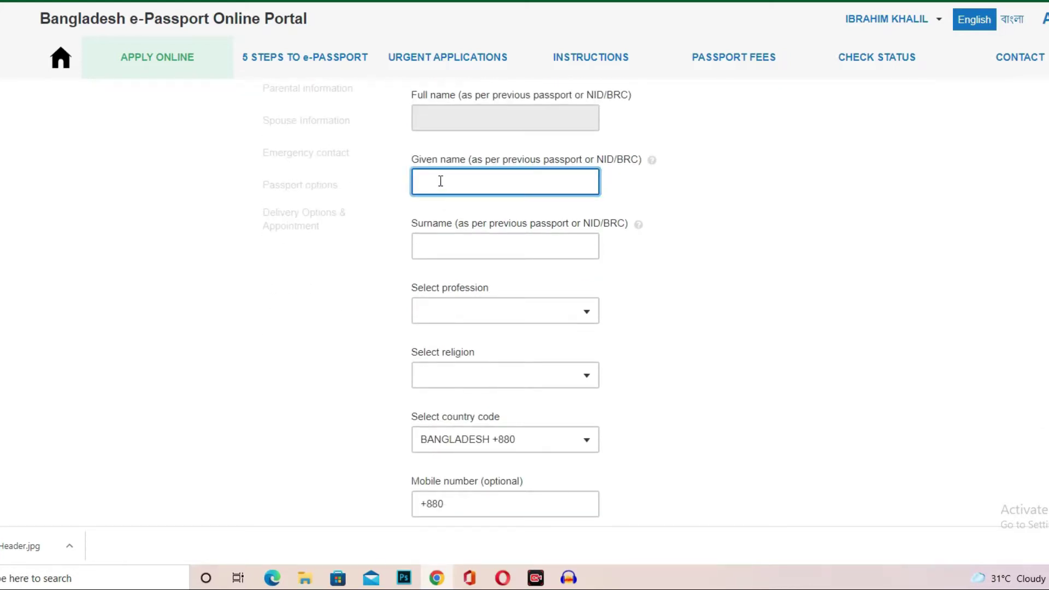
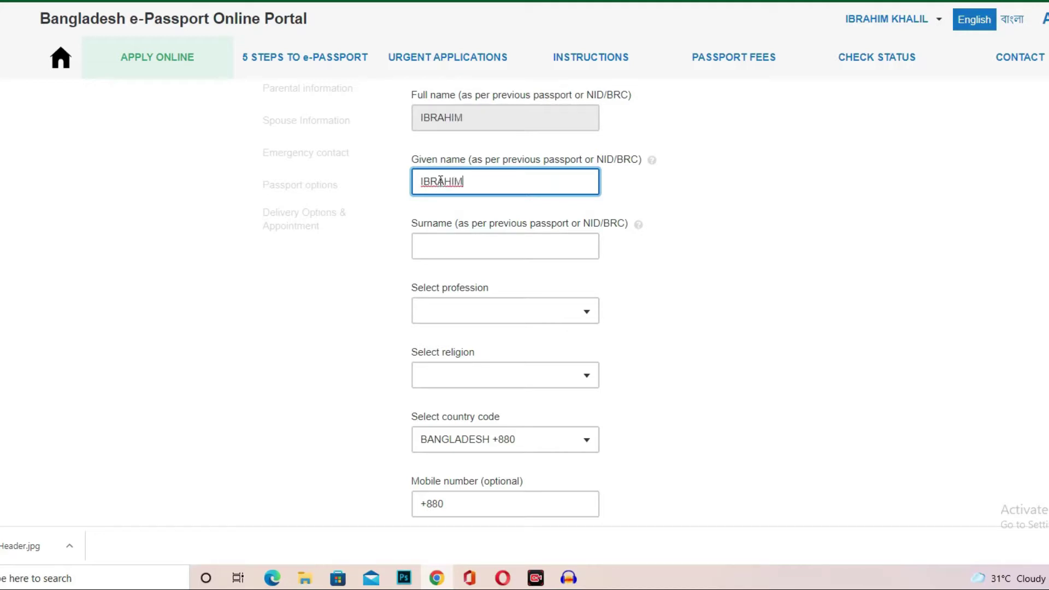
left_click(476, 241)
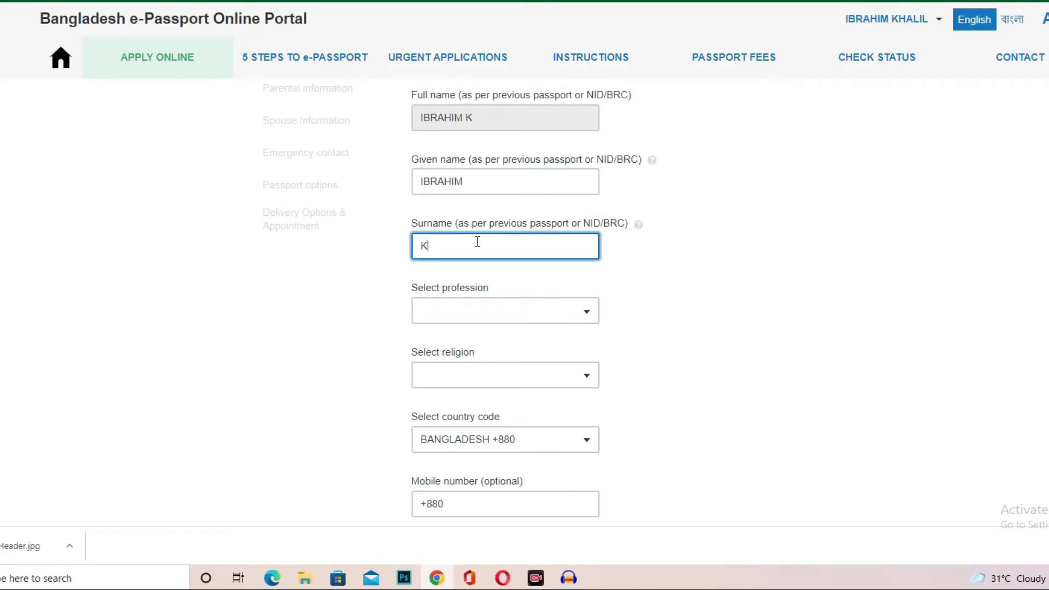
Read the Given name help FAQ's name-filling examples, then return to the application form.
left_click(651, 159)
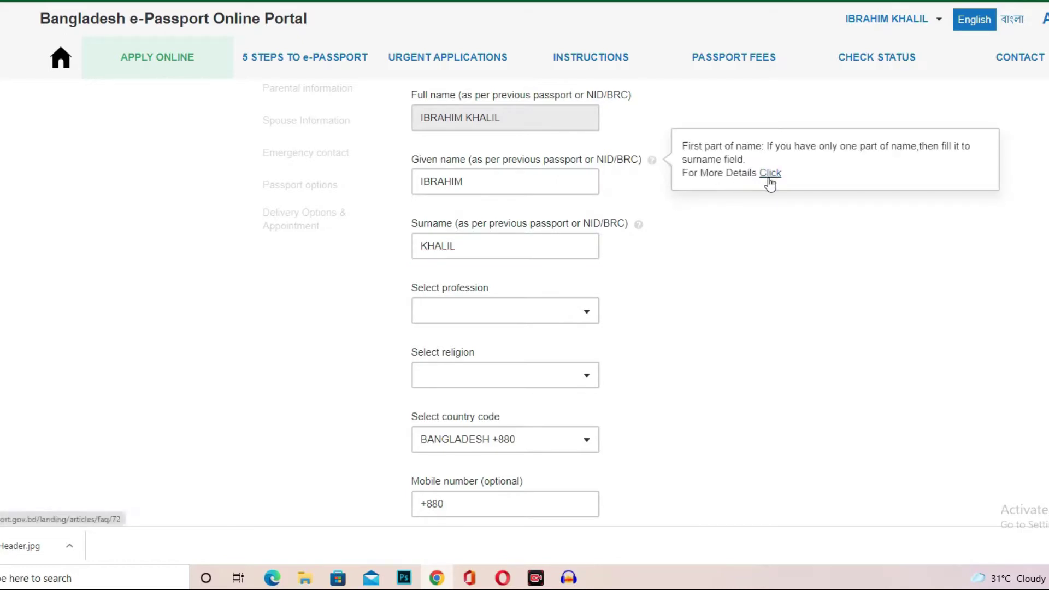
left_click(771, 175)
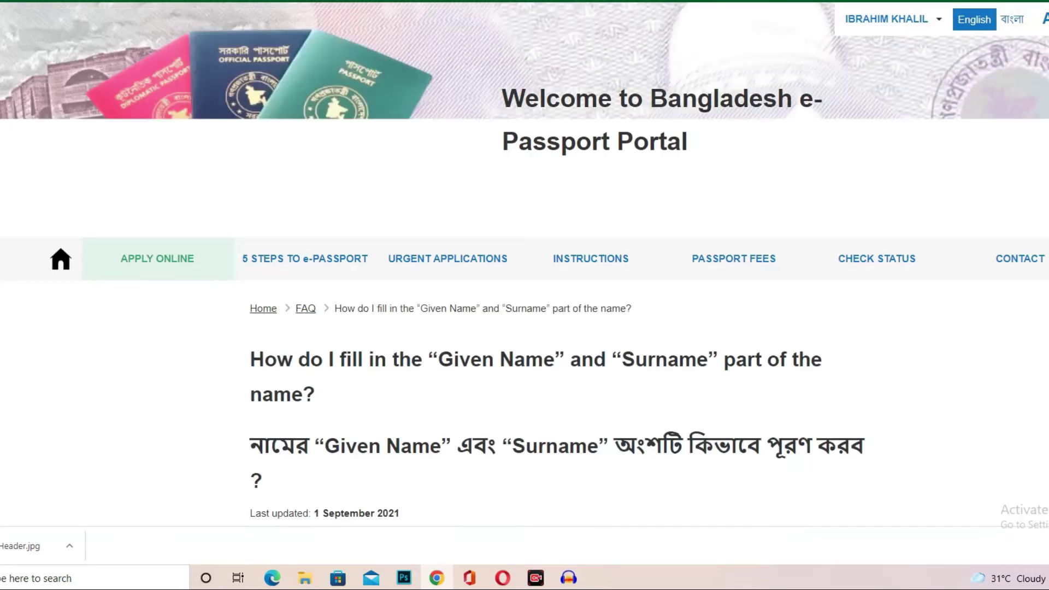
scroll(414, 185, "down", 5)
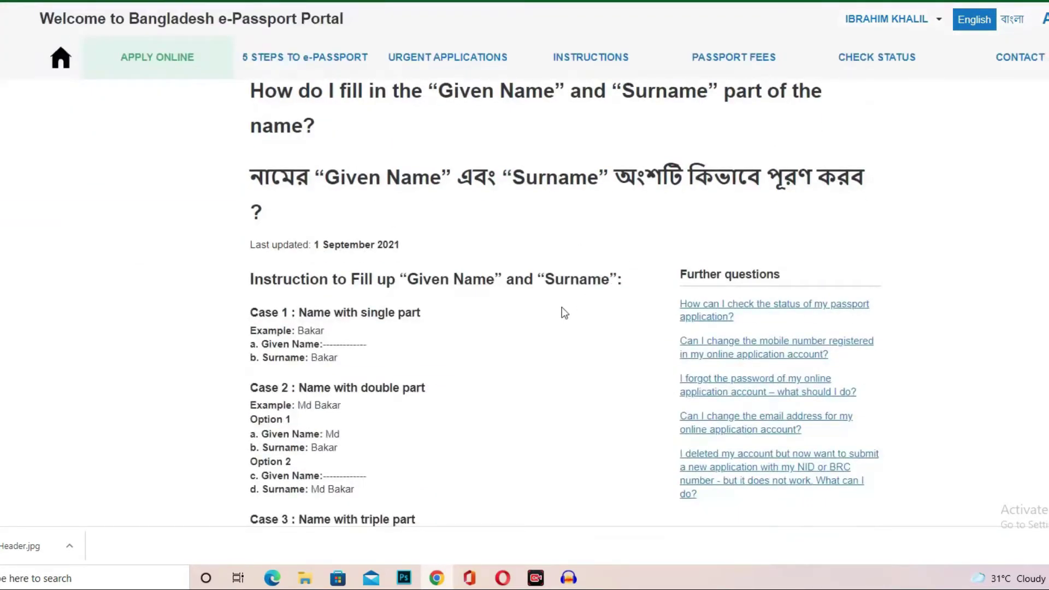
scroll(563, 305, "down", 3)
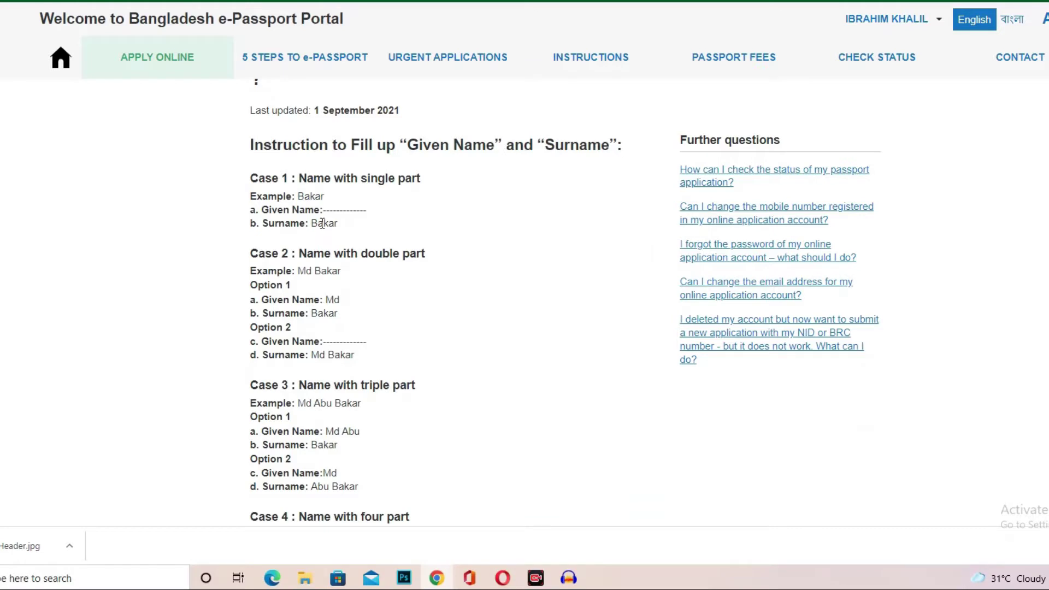
scroll(382, 276, "down", 1)
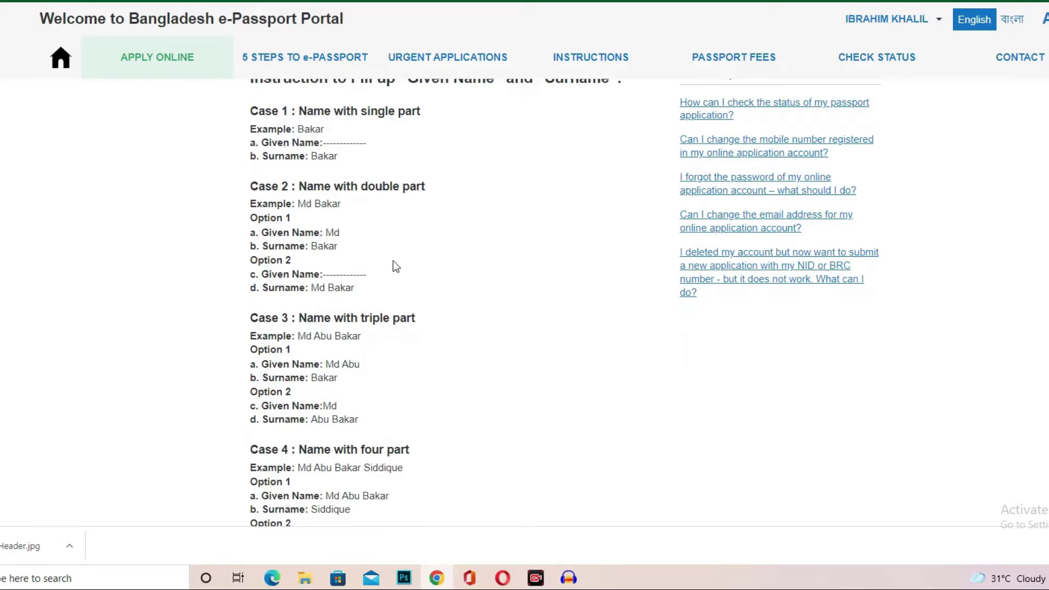
scroll(392, 261, "down", 1)
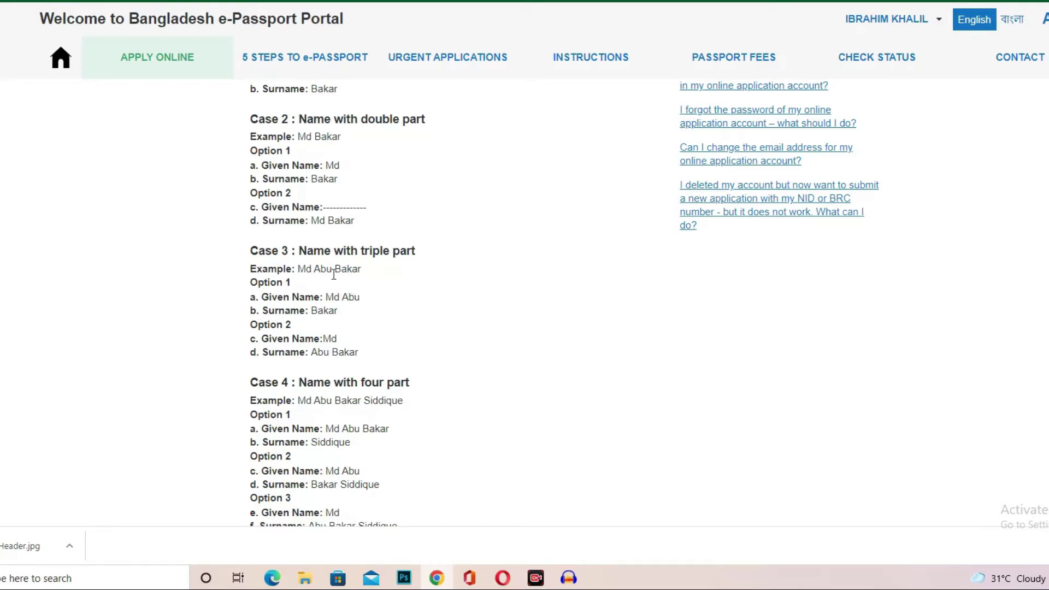
scroll(337, 314, "down", 2)
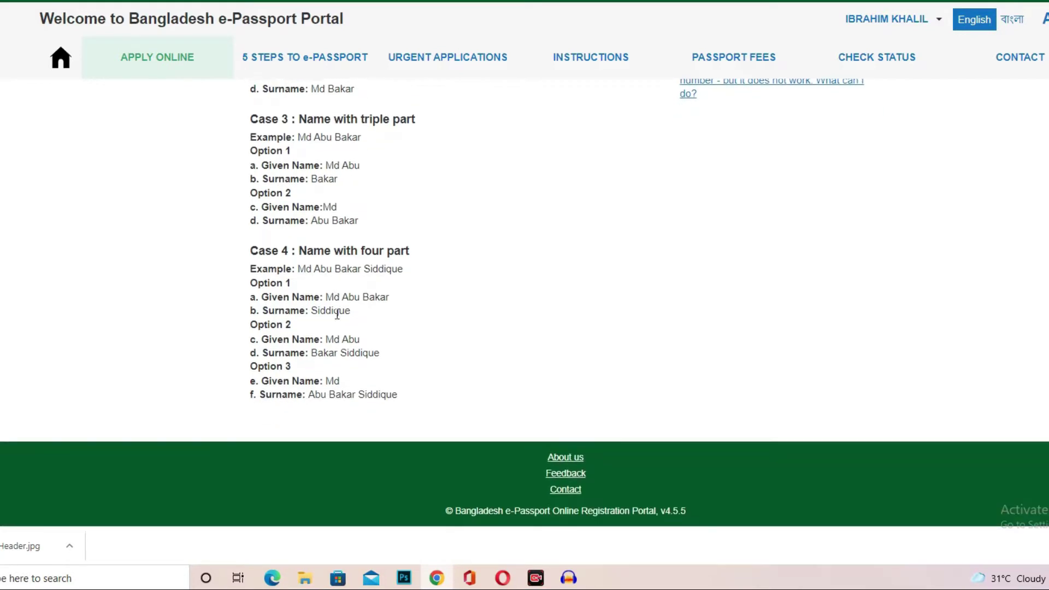
scroll(440, 283, "up", 3)
scroll(441, 283, "up", 2)
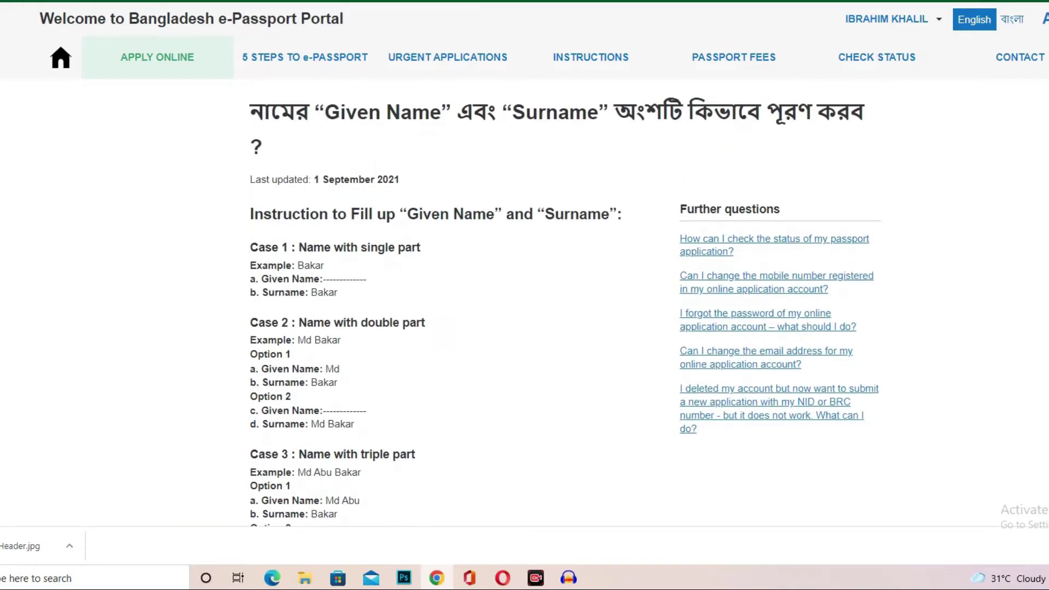
key("ctrl+Tab")
Choose ACCOUNTANT as the profession, leave religion unset, and save the personal information.
scroll(609, 217, "down", 1)
left_click(454, 252)
left_click(478, 249)
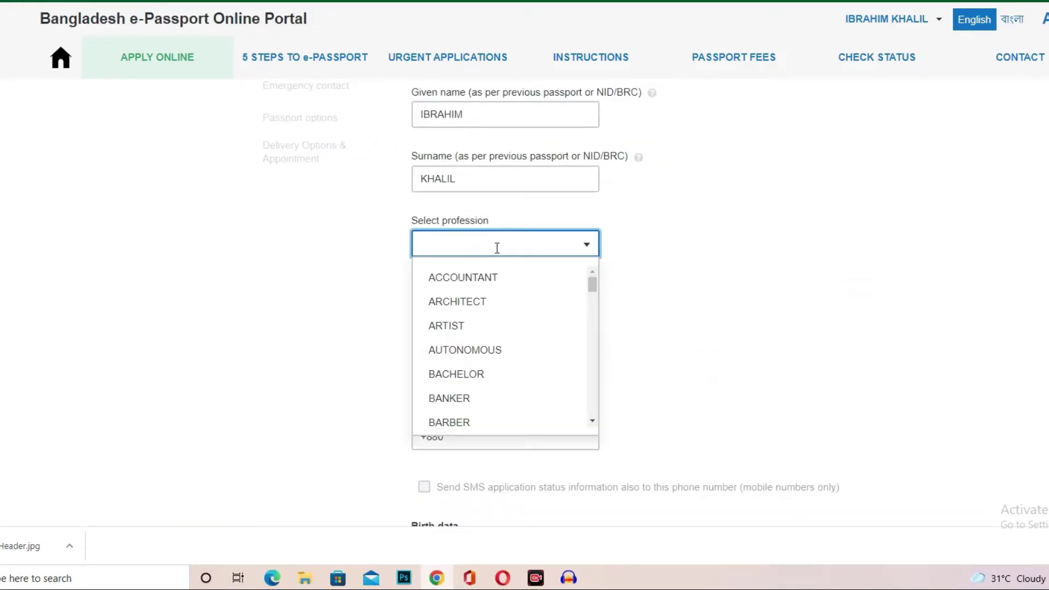
left_click(481, 280)
scroll(484, 194, "down", 2)
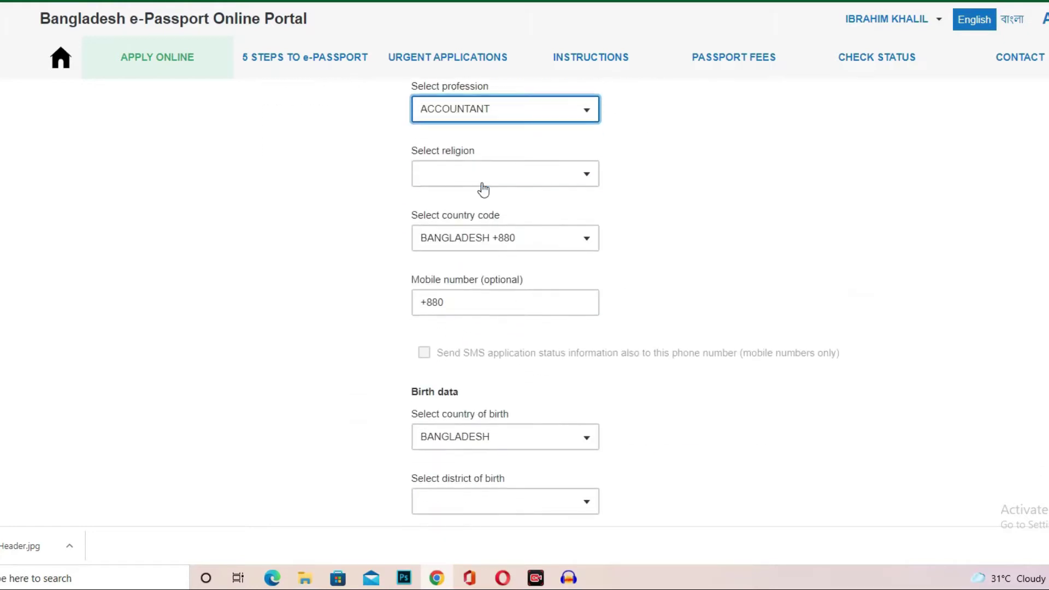
left_click(449, 180)
left_click(450, 181)
scroll(493, 283, "down", 4)
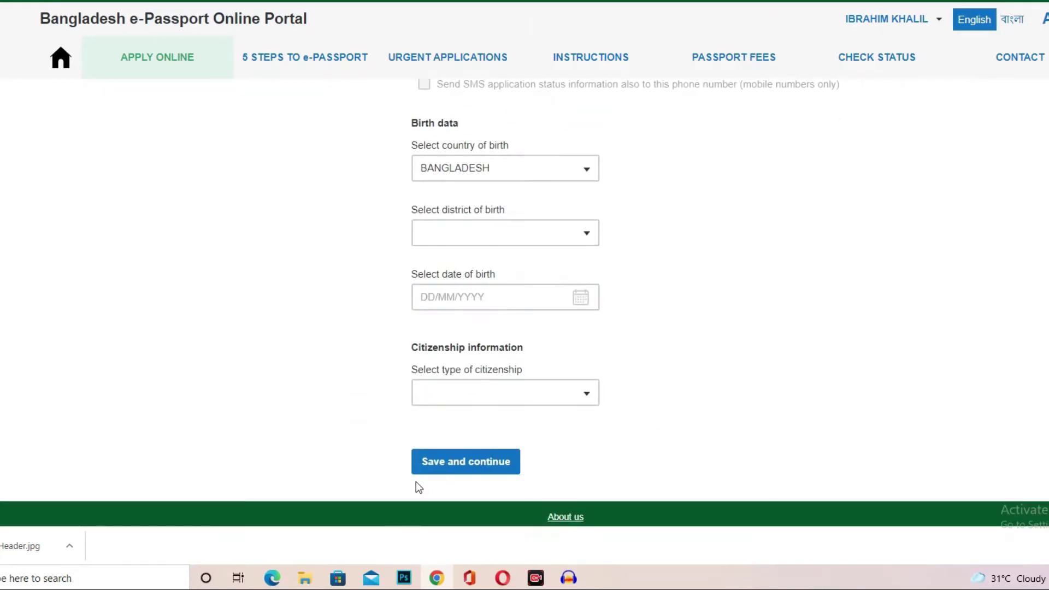
left_click(514, 464)
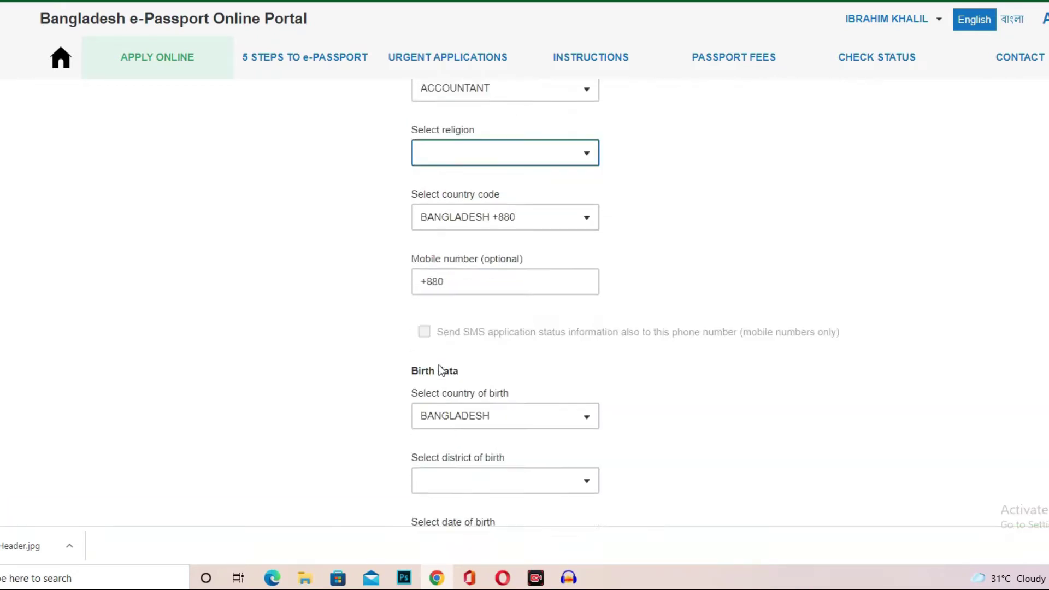